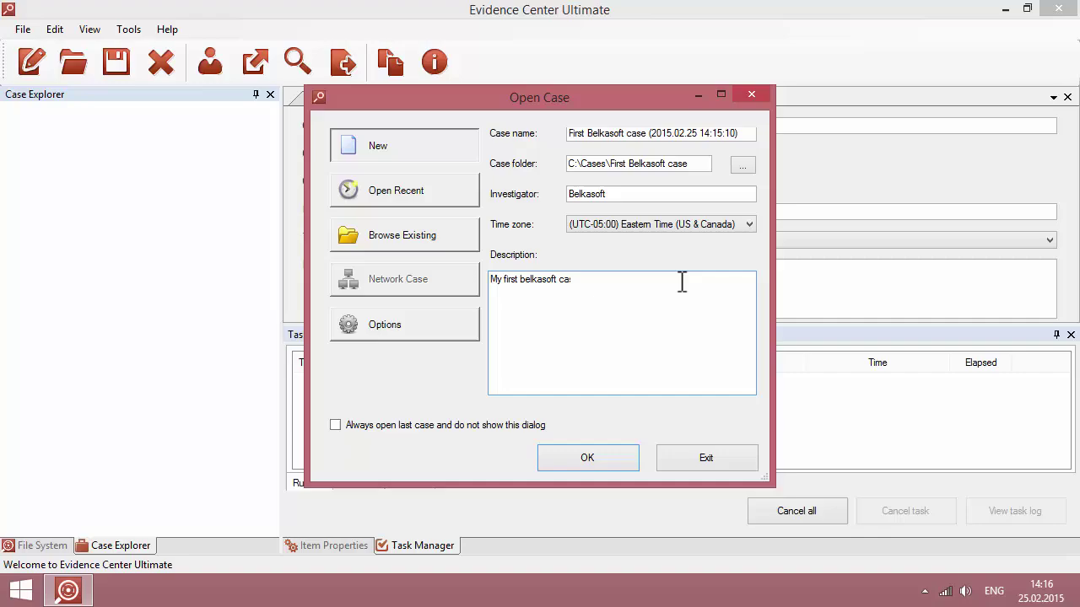
Create the First Belkasoft case and browse for a drive image with the All Files (*.*) filter.
left_click(614, 458)
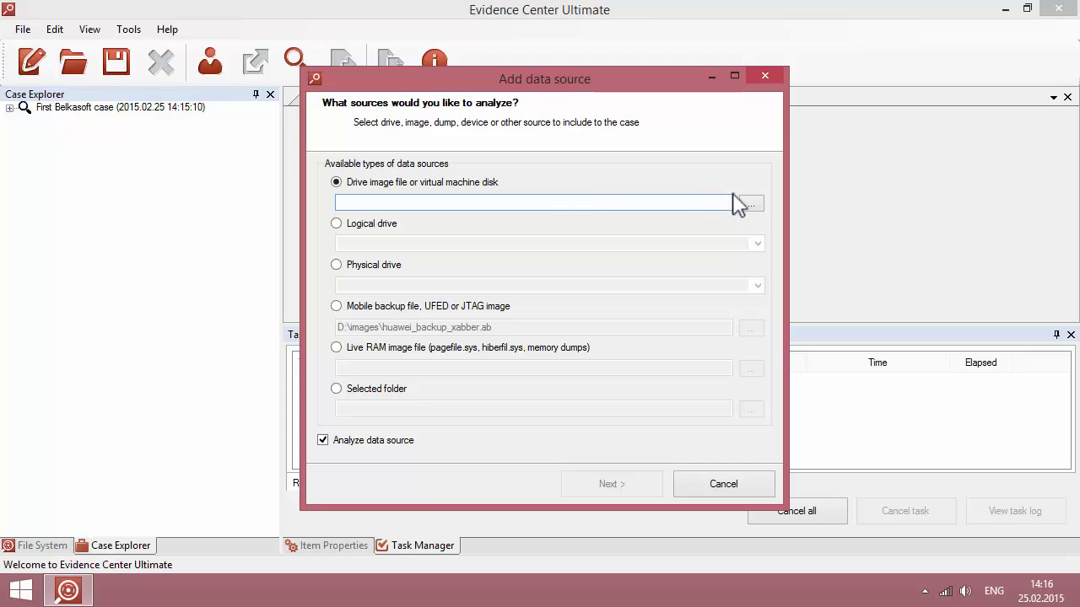
left_click(757, 205)
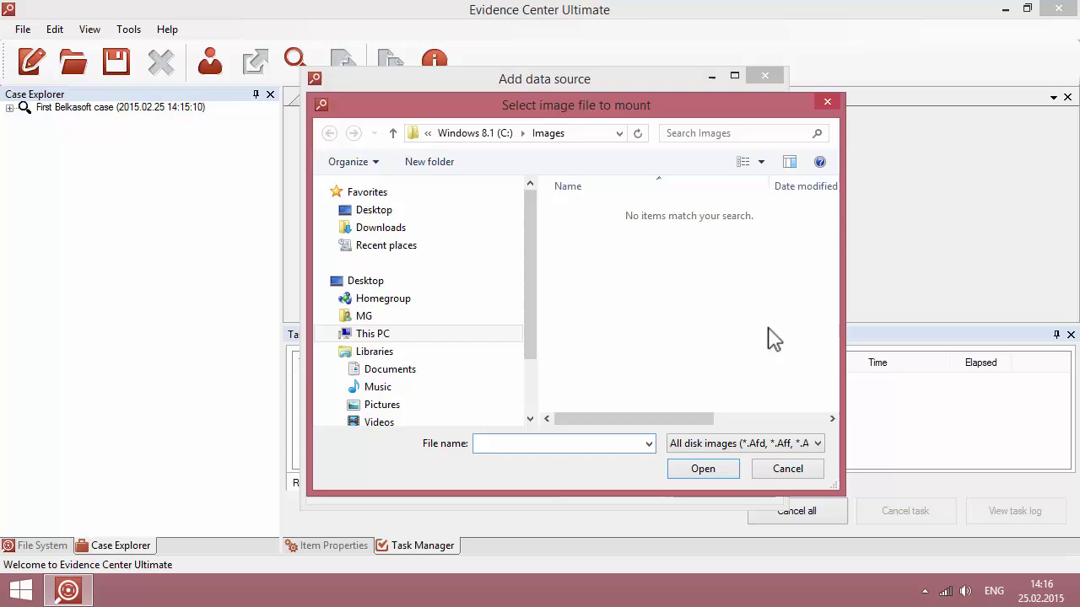
left_click(763, 445)
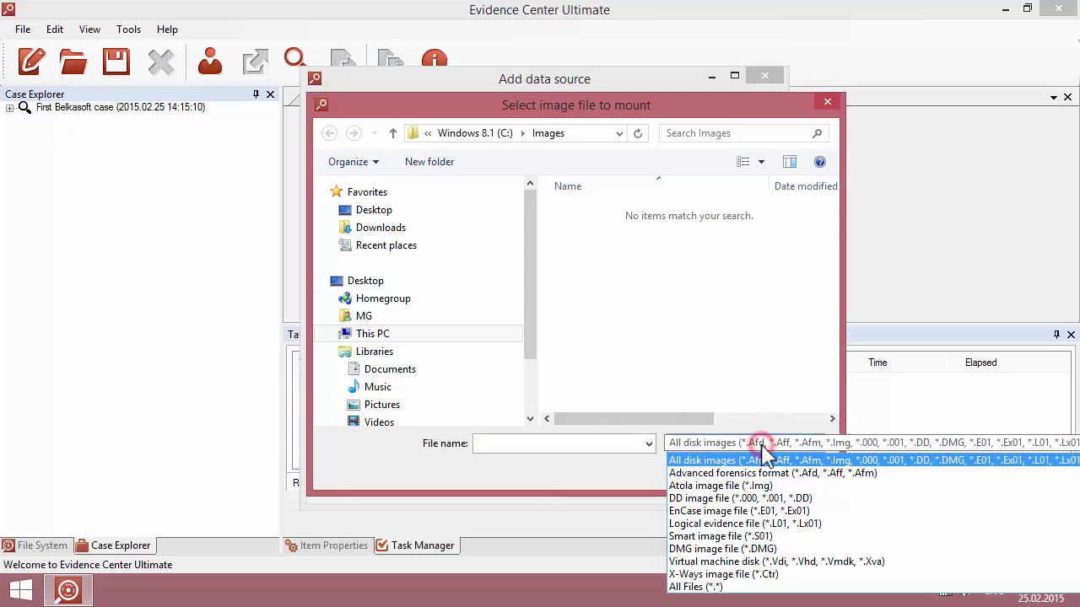
left_click(855, 587)
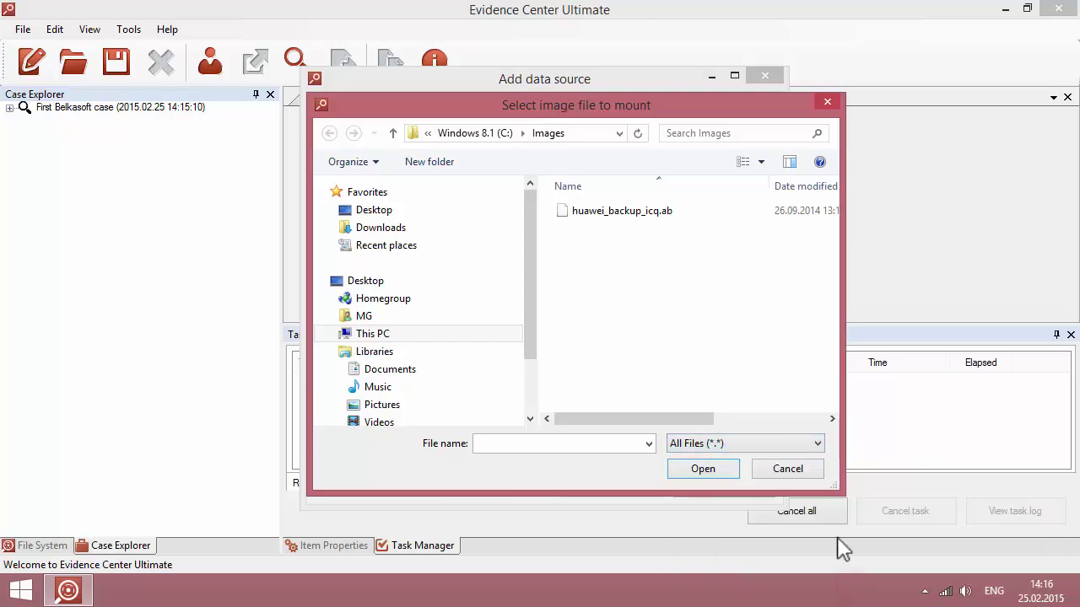
Dismiss the image picker and try the Logical drive and Physical drive source types.
left_click(817, 469)
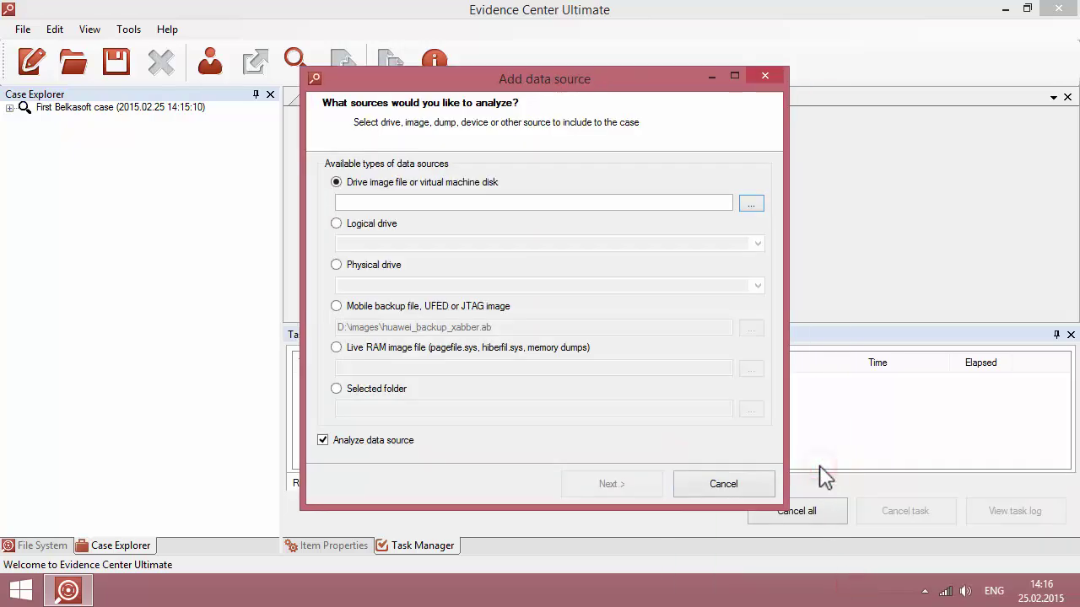
left_click(389, 224)
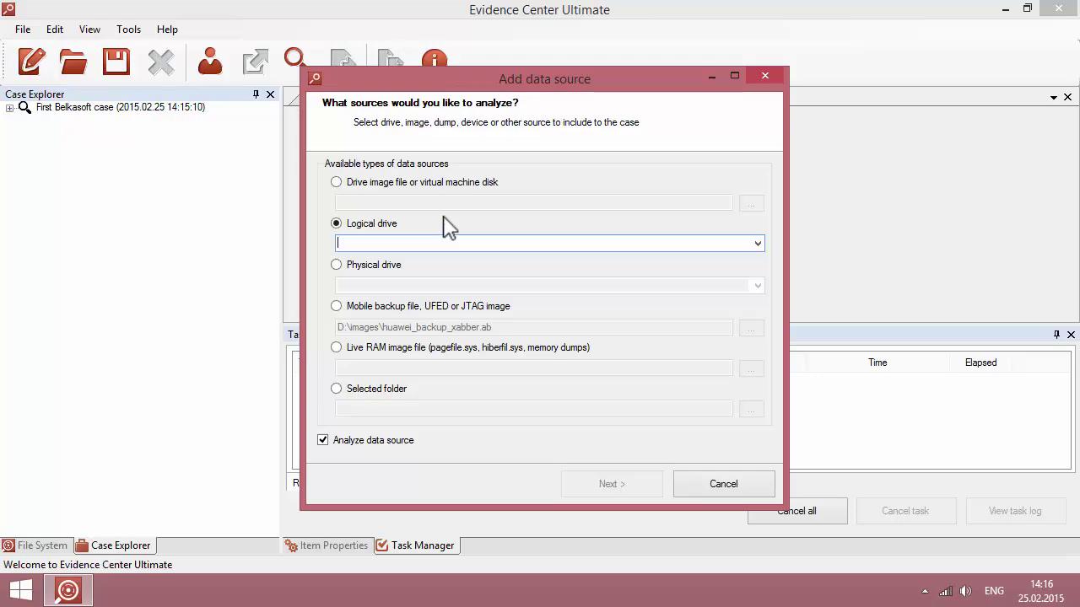
left_click(397, 266)
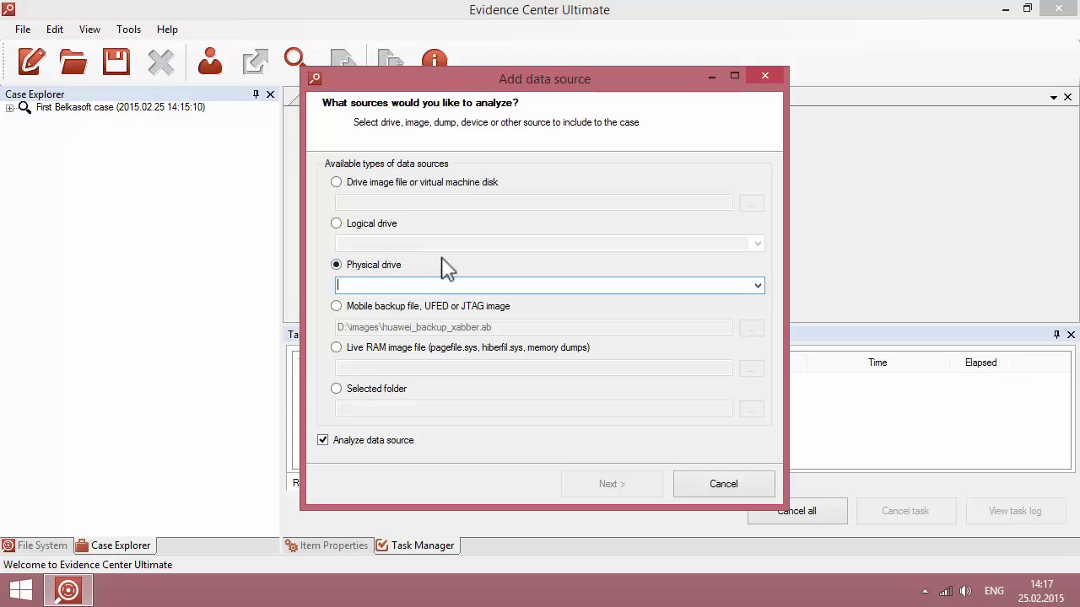
Choose Mobile backup file, UFED or JTAG image and browse with all file types shown, then cancel.
left_click(453, 305)
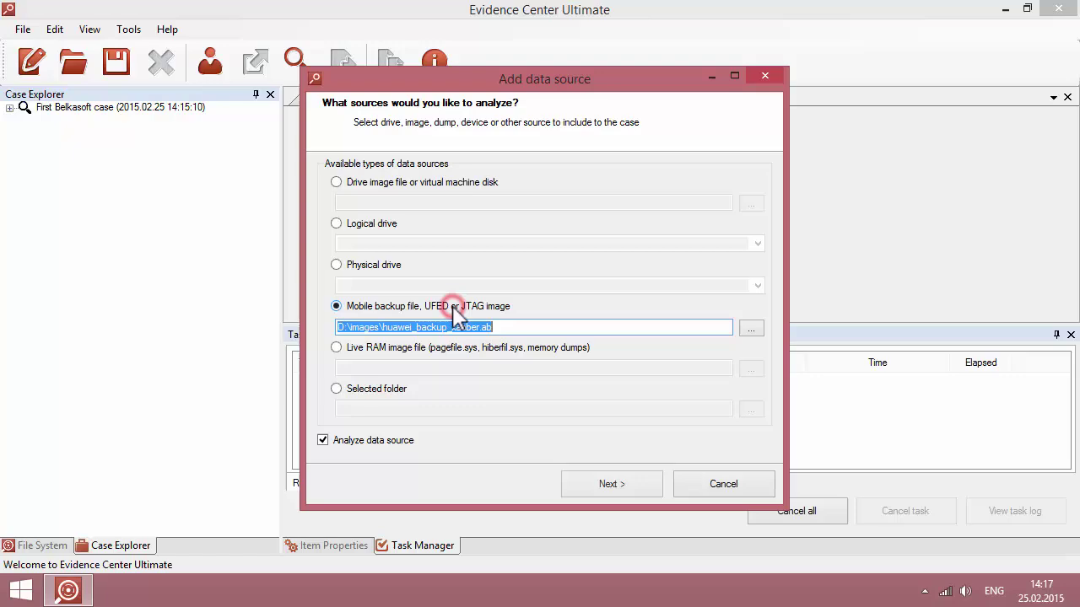
left_click(752, 331)
left_click(787, 445)
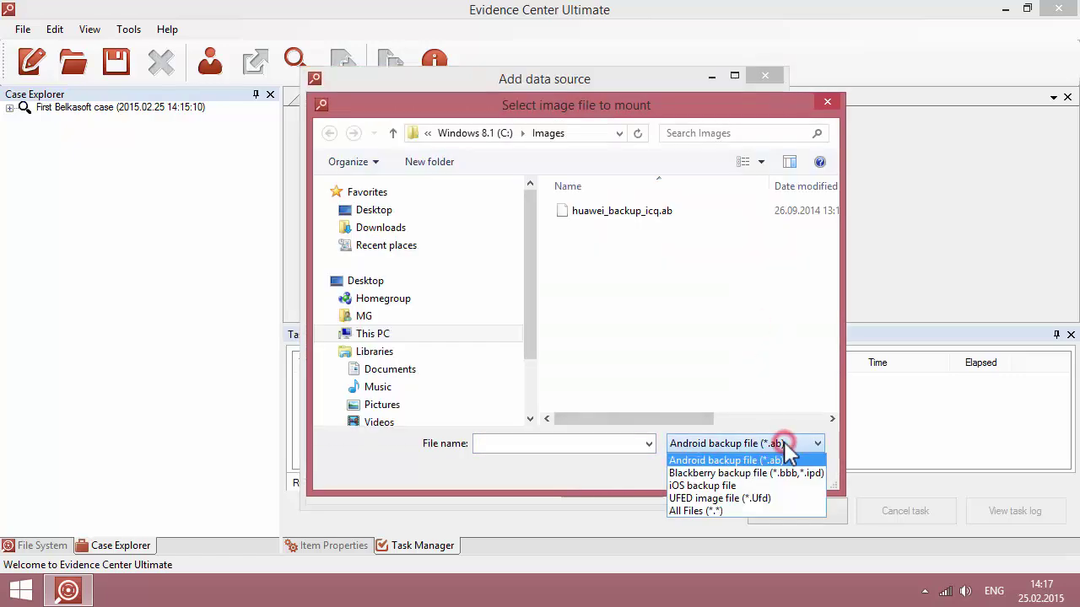
left_click(777, 511)
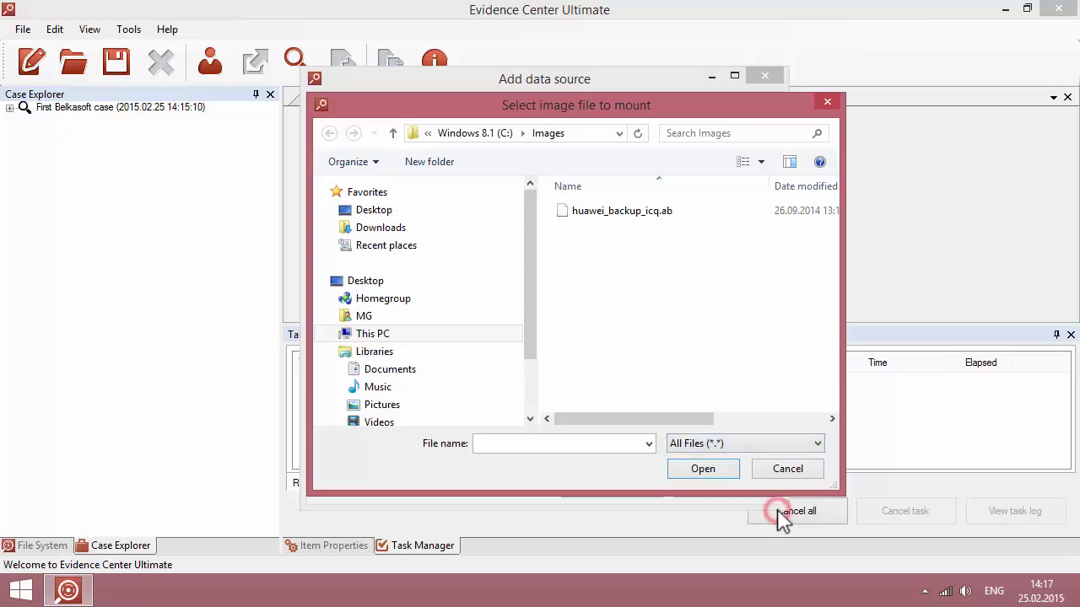
left_click(811, 471)
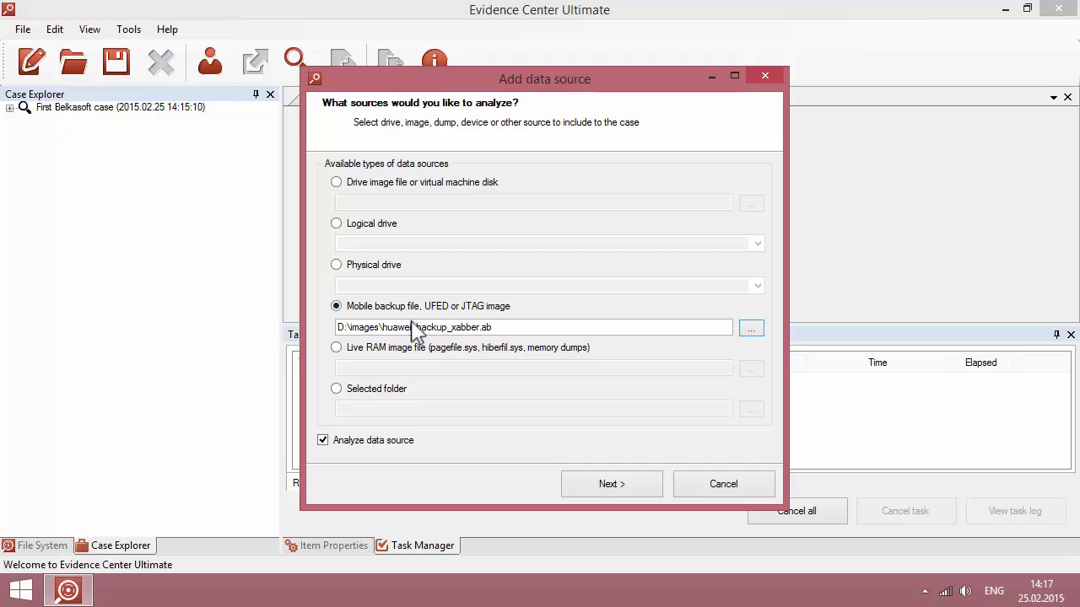
Try Live RAM image, then choose Selected folder set to the Belkasoft Evidence Center Ultimate Samples folder.
left_click(337, 348)
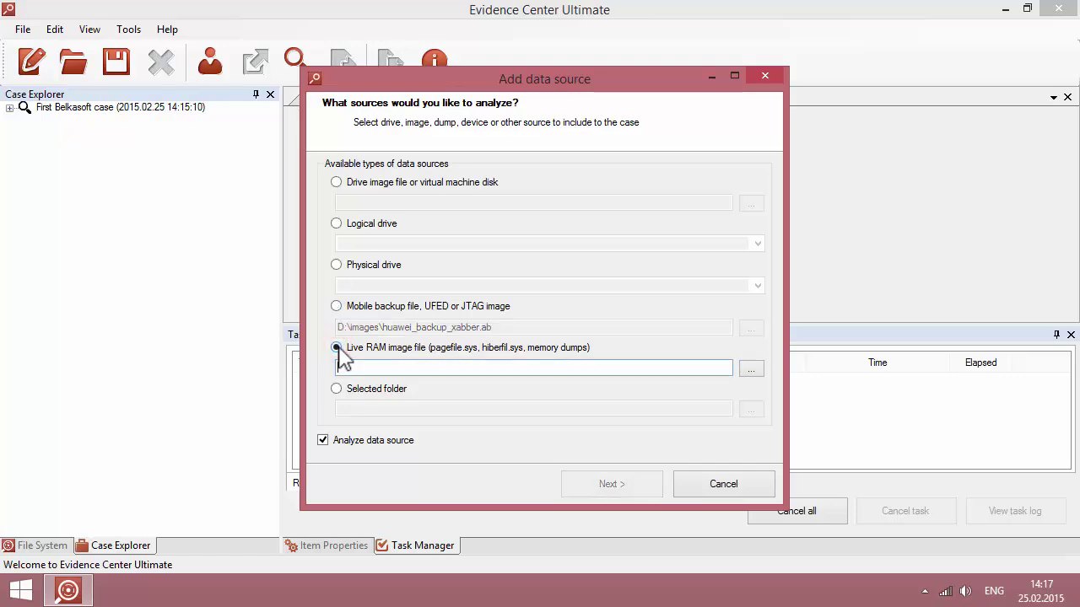
left_click(502, 371)
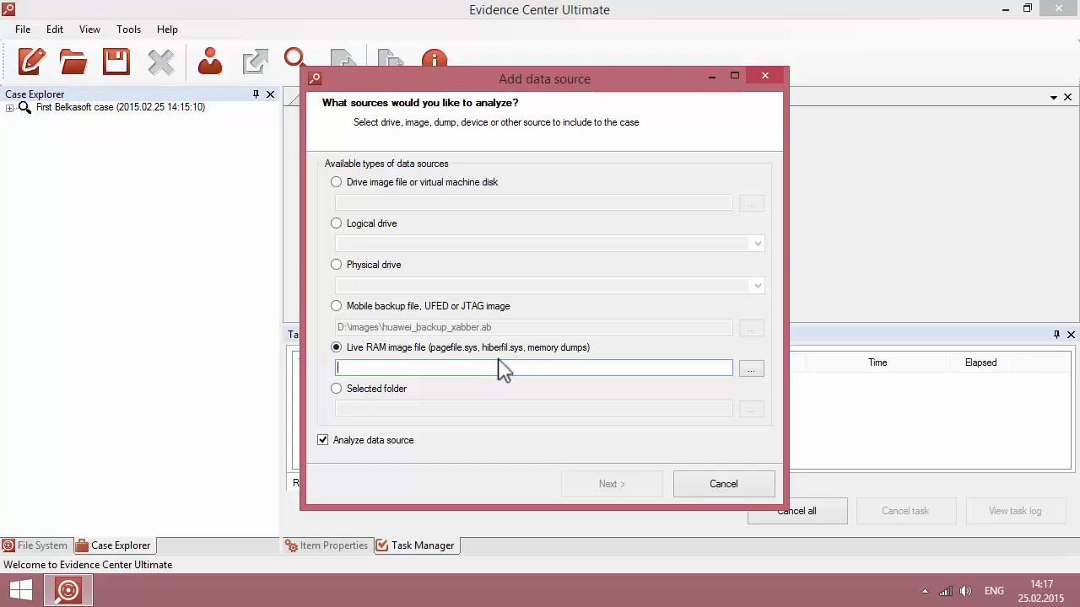
left_click(393, 390)
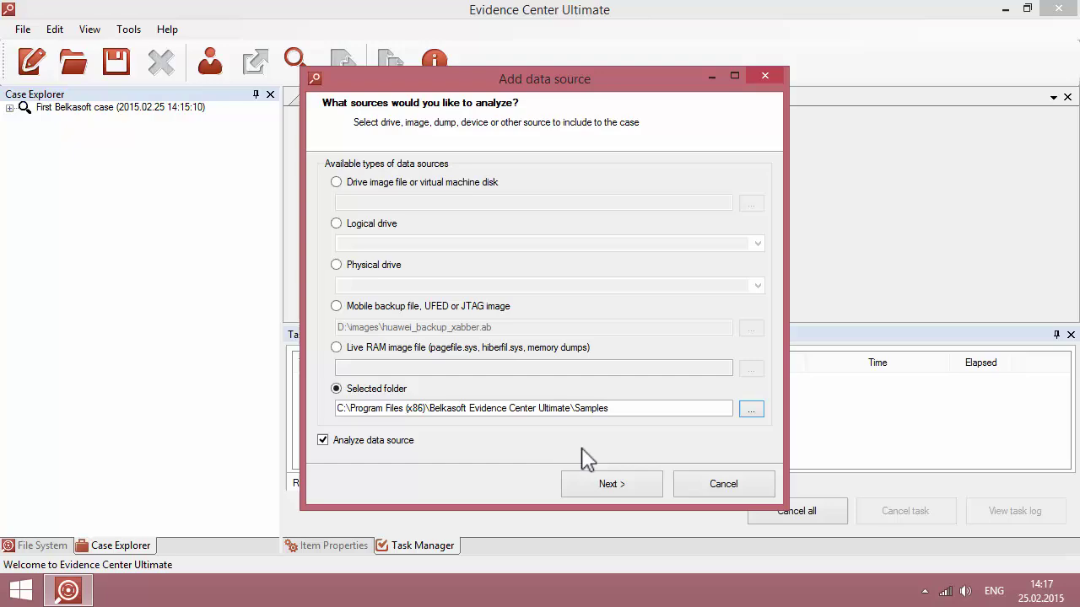
key("shift+Tab")
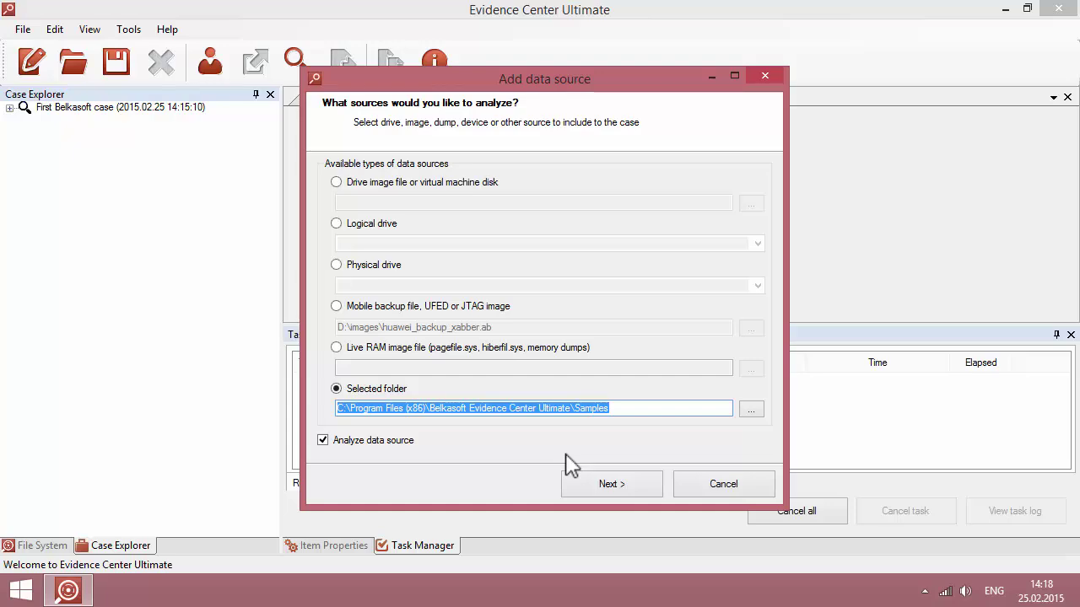
Advance to the data types page and collapse the Instant Messengers through Registry branches, all checked.
left_click(638, 482)
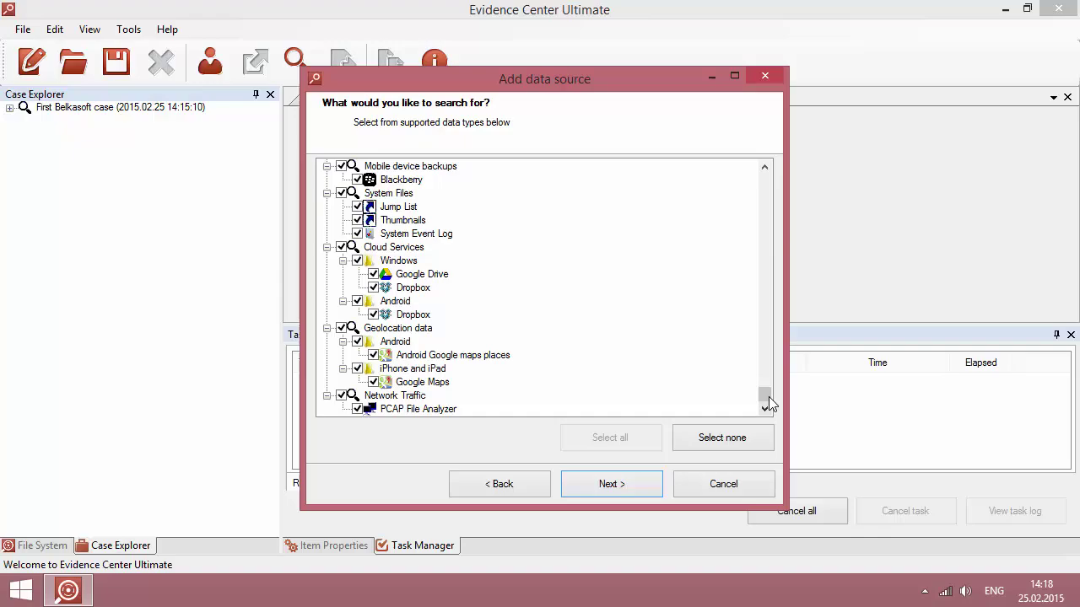
left_click_drag(767, 399, 769, 166)
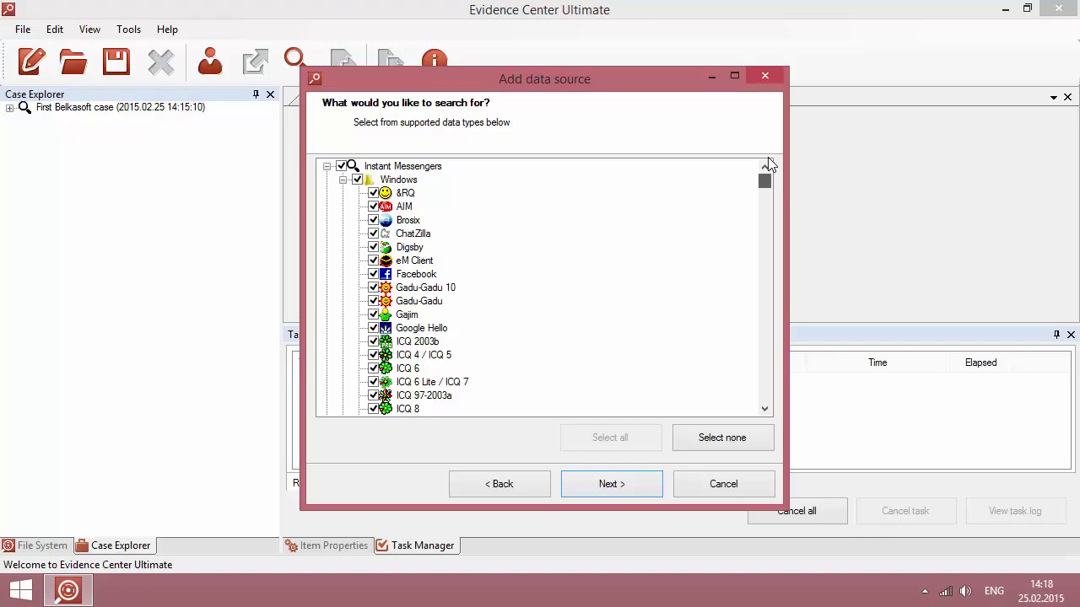
left_click(327, 166)
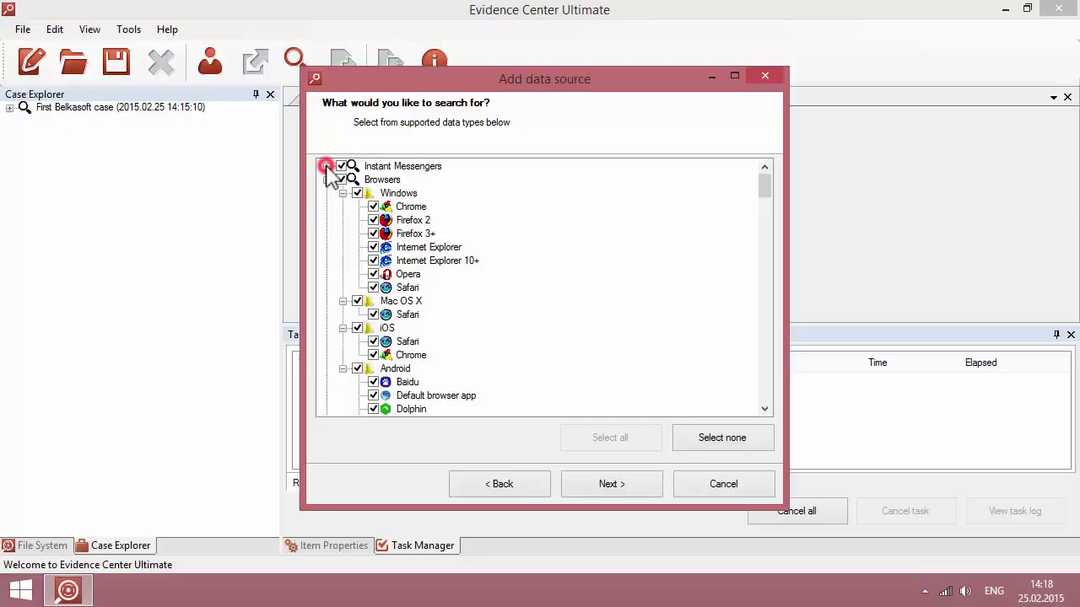
left_click(327, 180)
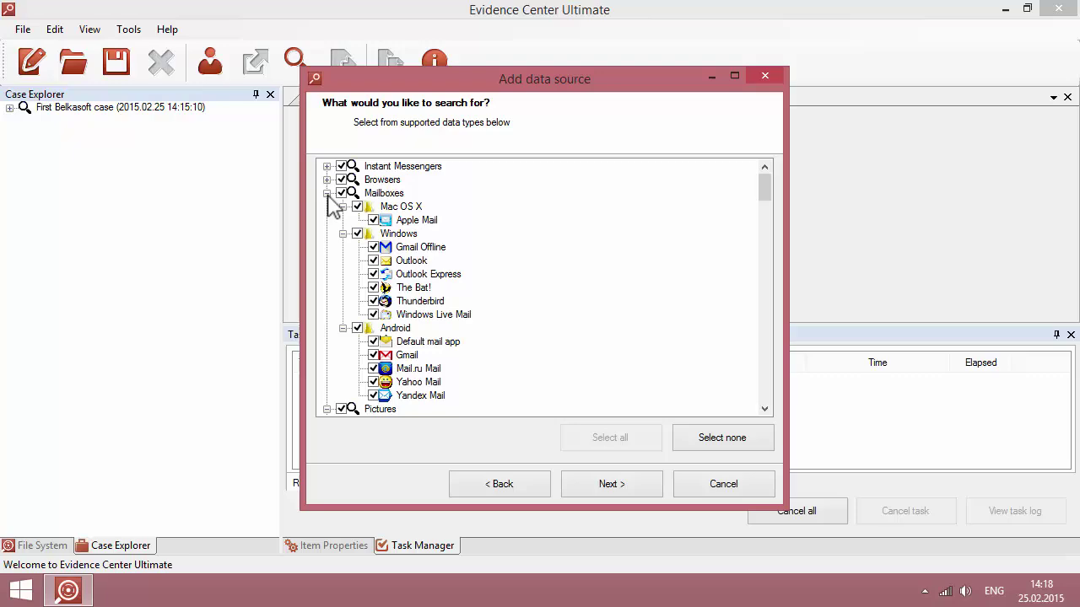
left_click(326, 193)
left_click(327, 207)
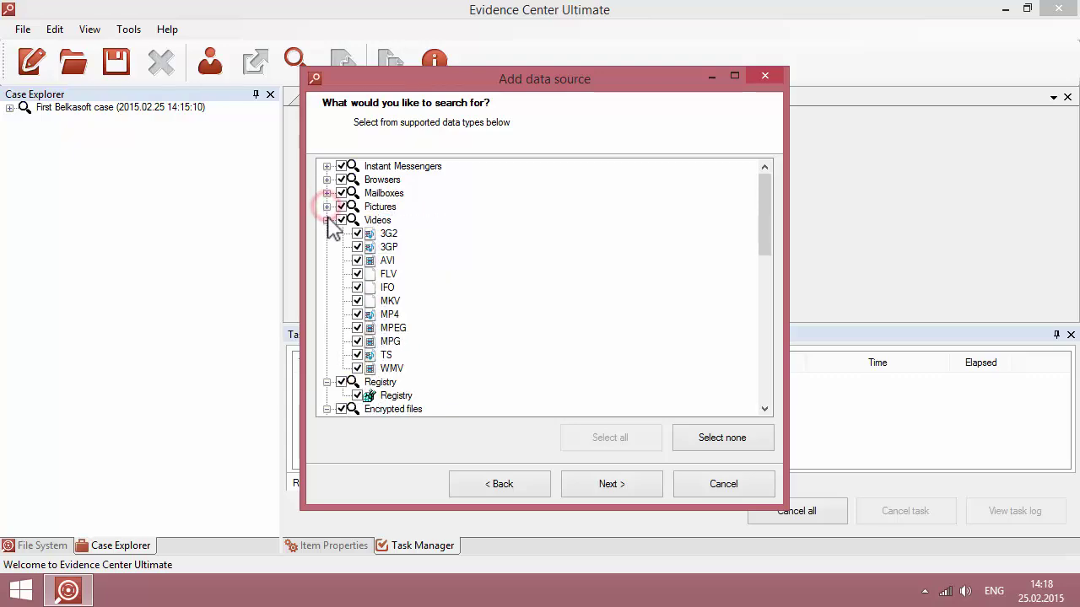
left_click(326, 220)
left_click(327, 234)
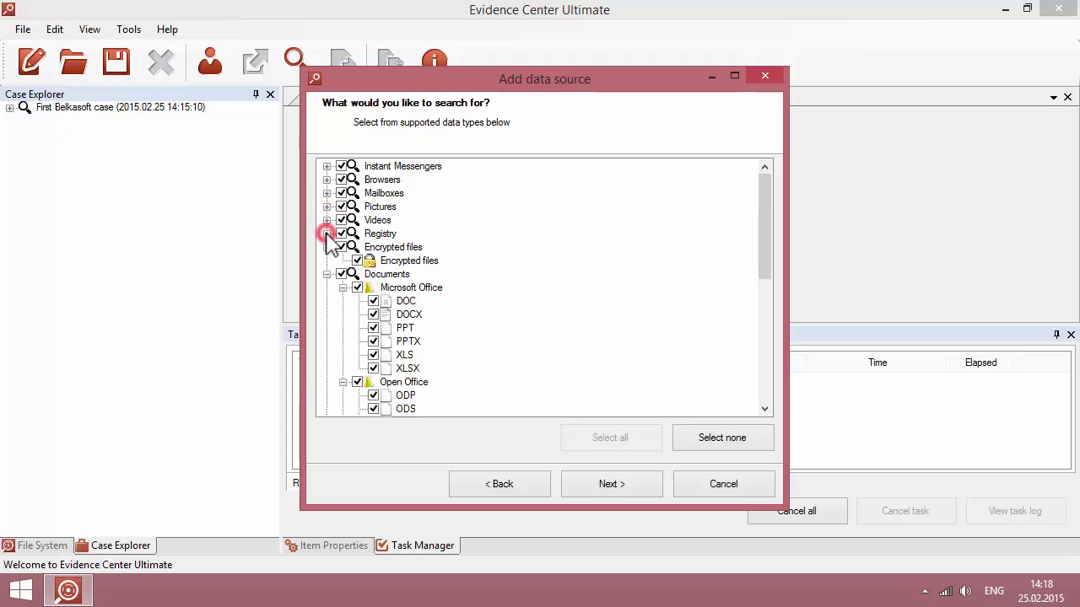
Collapse the Encrypted files through Network Traffic branches, still checked, and continue to the carving page.
left_click(326, 247)
left_click(326, 260)
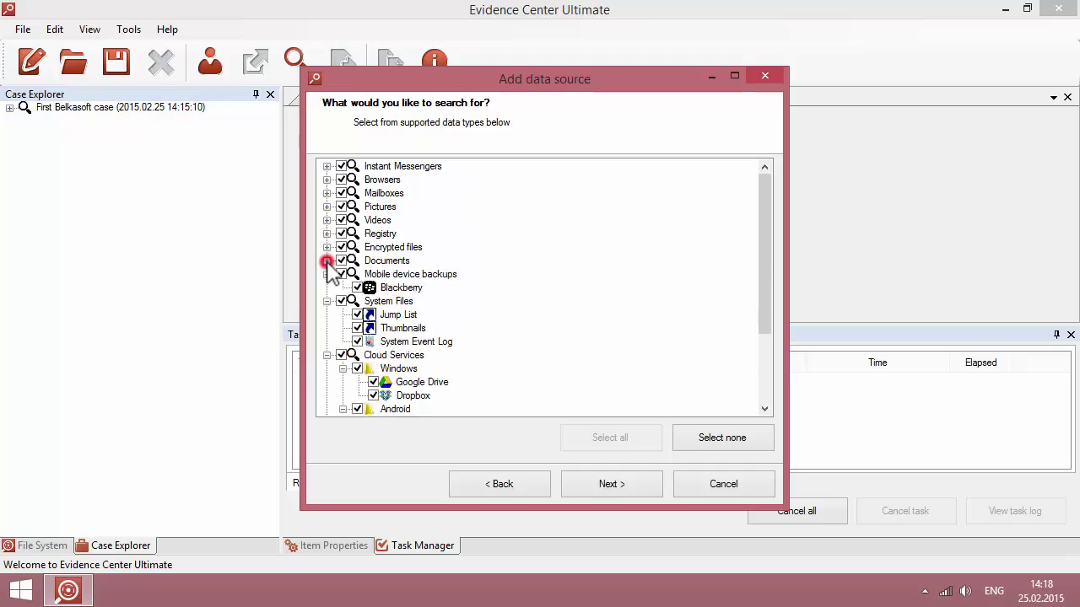
left_click(327, 275)
left_click(326, 287)
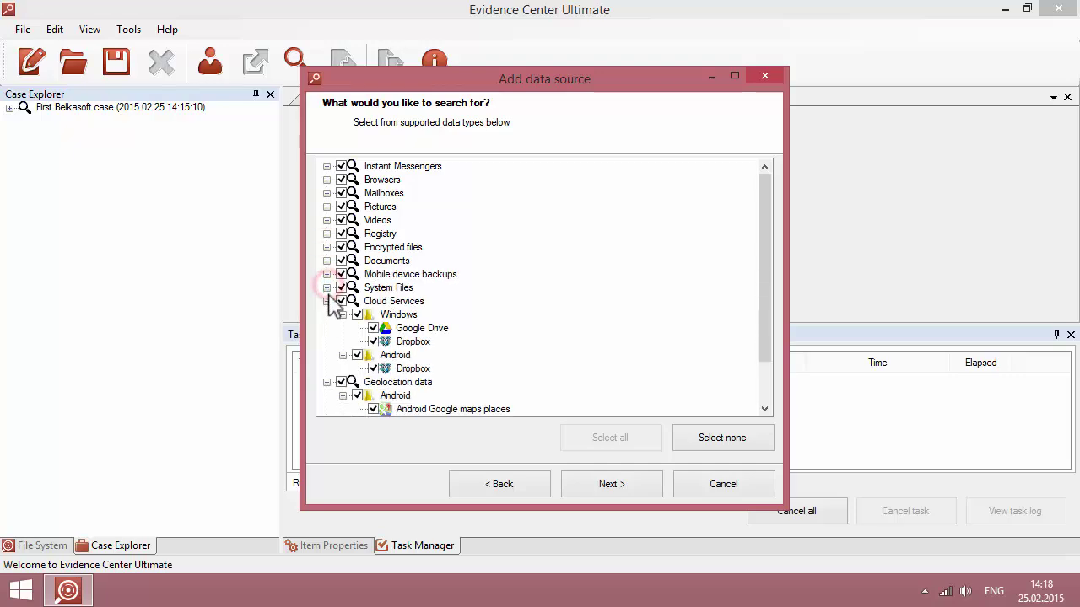
left_click(326, 301)
left_click(326, 315)
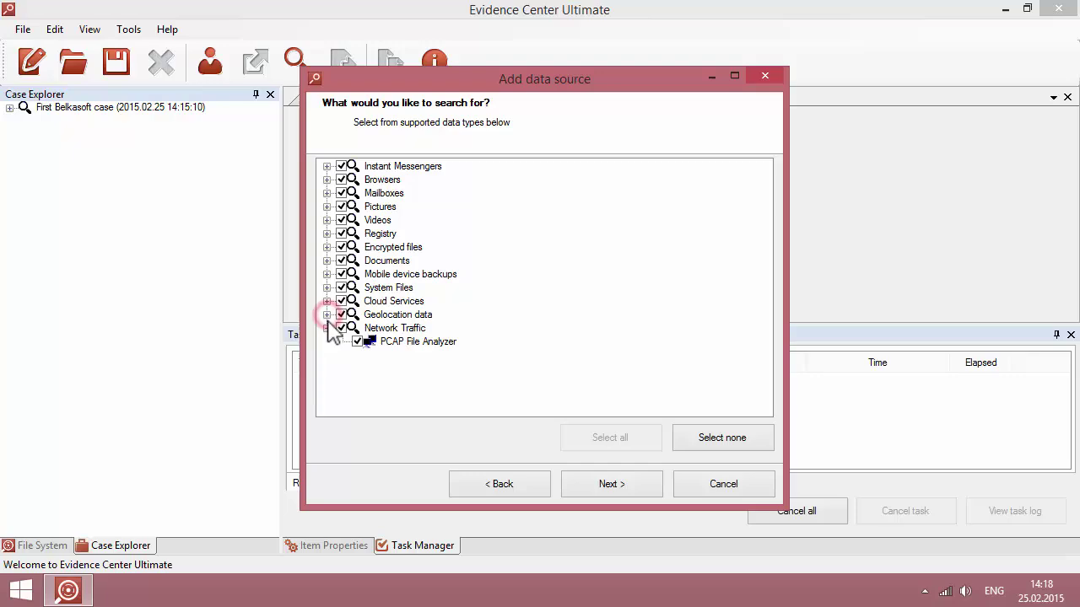
left_click(327, 328)
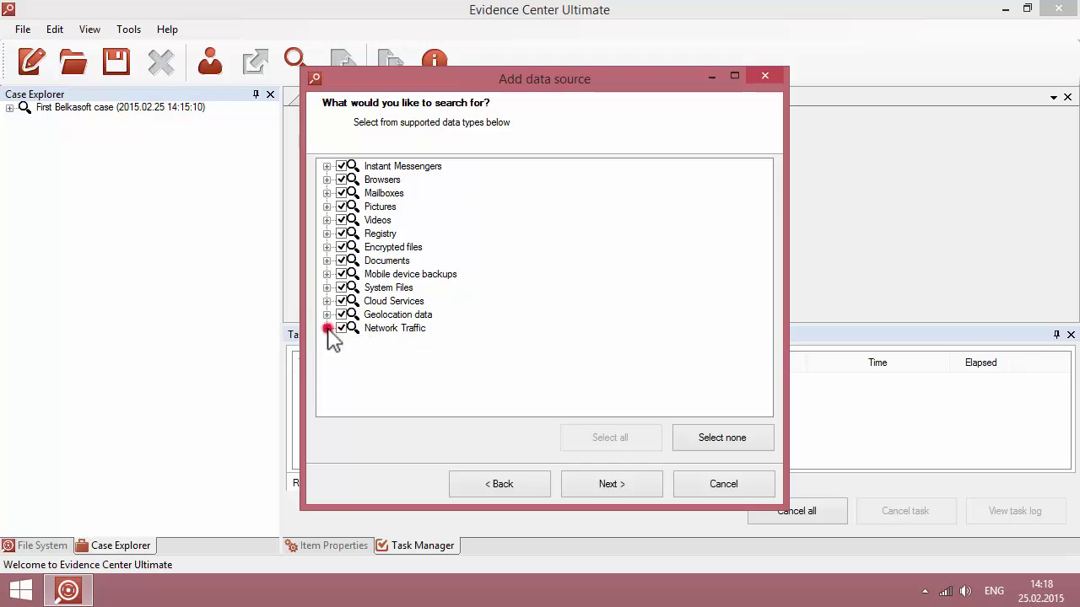
left_click(645, 483)
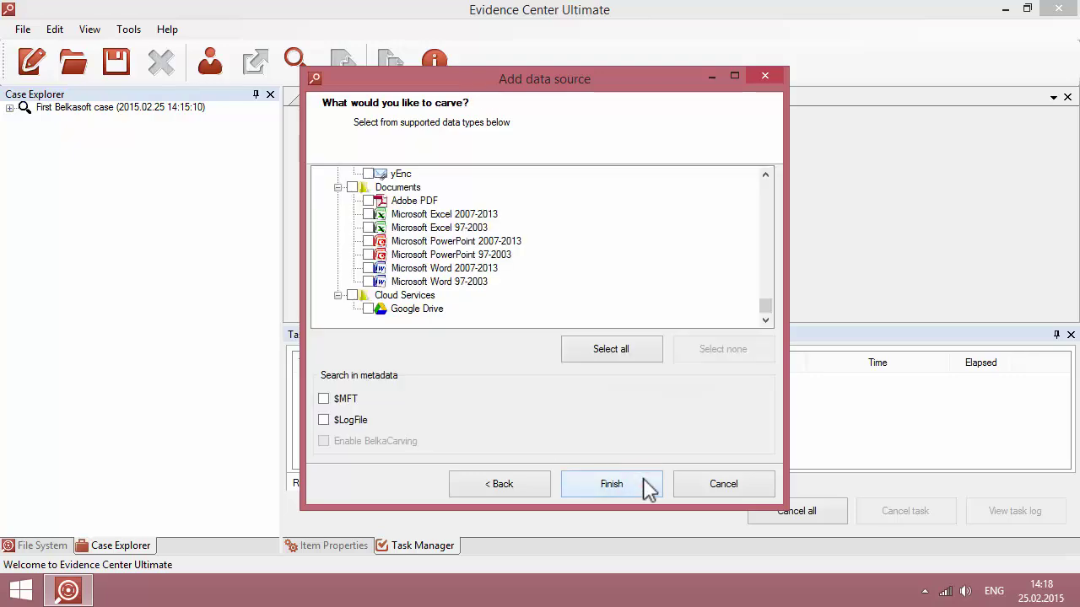
Finish the wizard so the Samples folder is analyzed and browsers, messengers and mailboxes appear in the case tree.
left_click(647, 488)
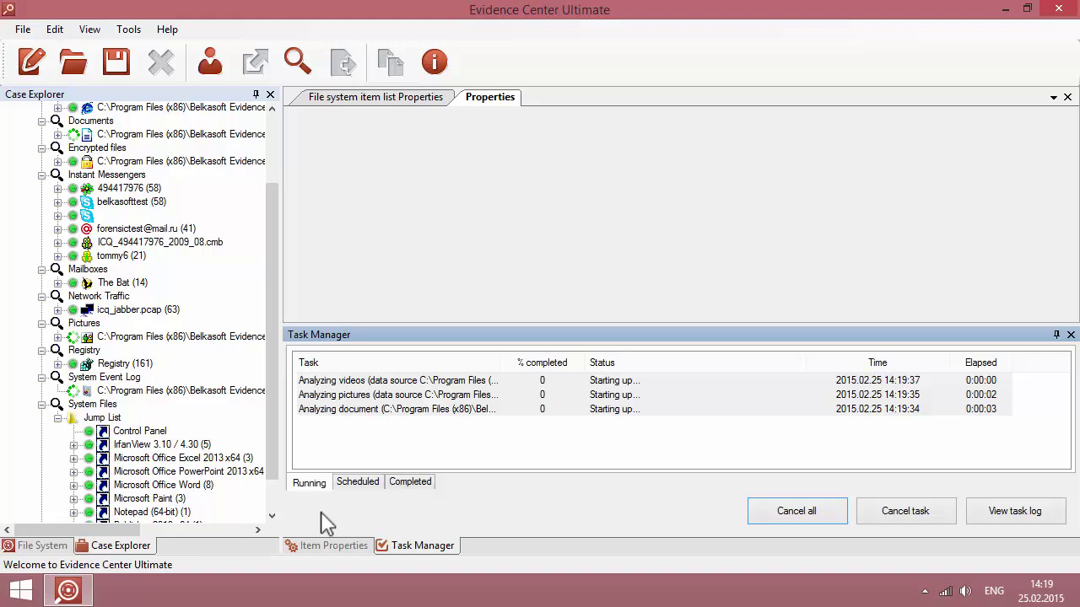
List belkasofttest's 63 Skype messages, sort by Time (UTC) both ways, and return to the profile.
left_click(127, 215)
left_click(57, 216)
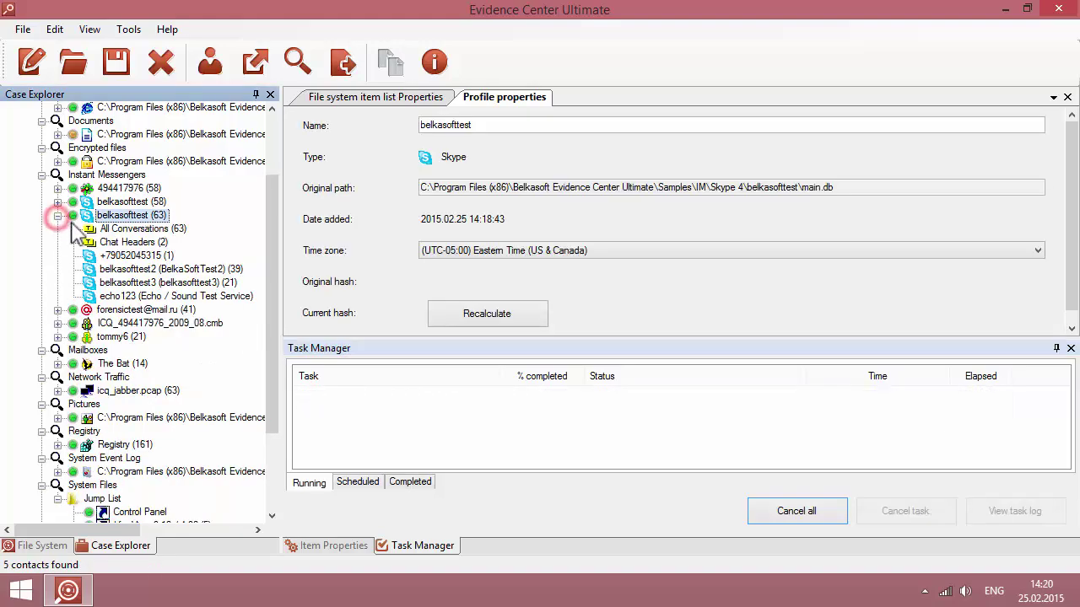
left_click(126, 228)
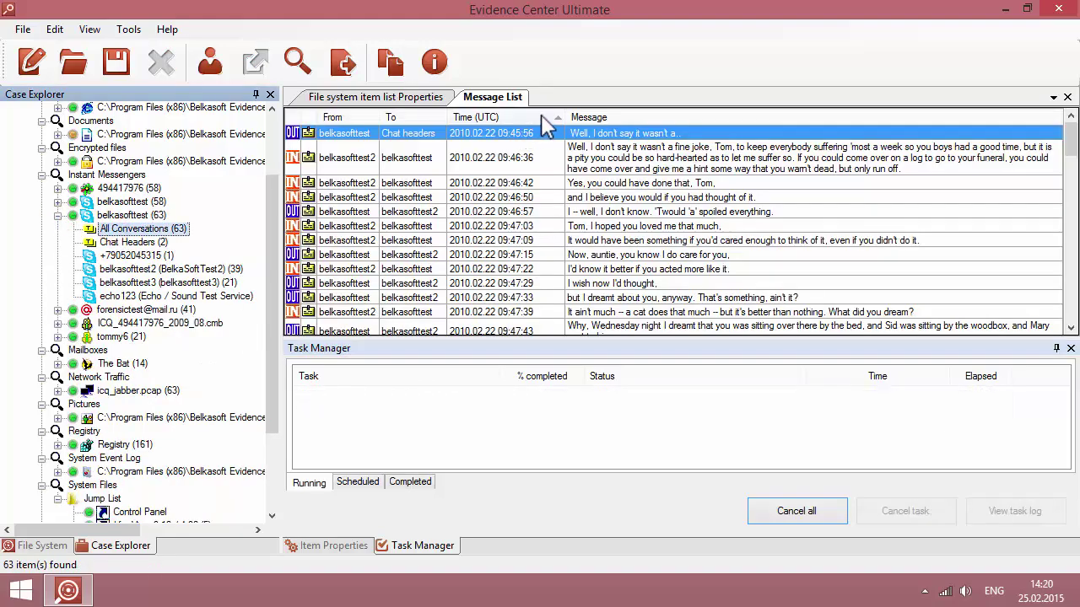
left_click(543, 118)
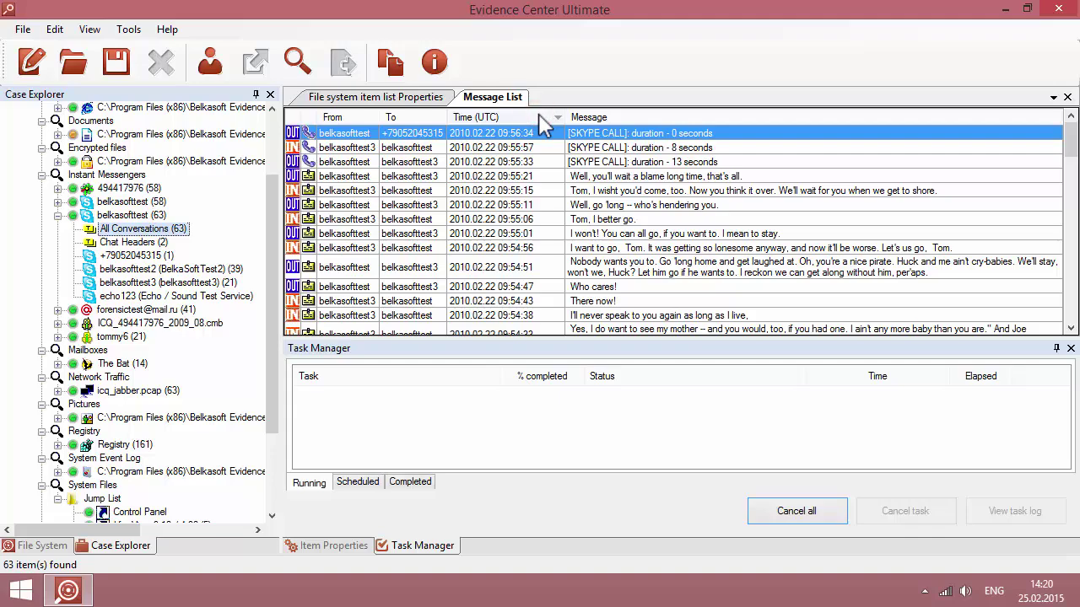
left_click(542, 118)
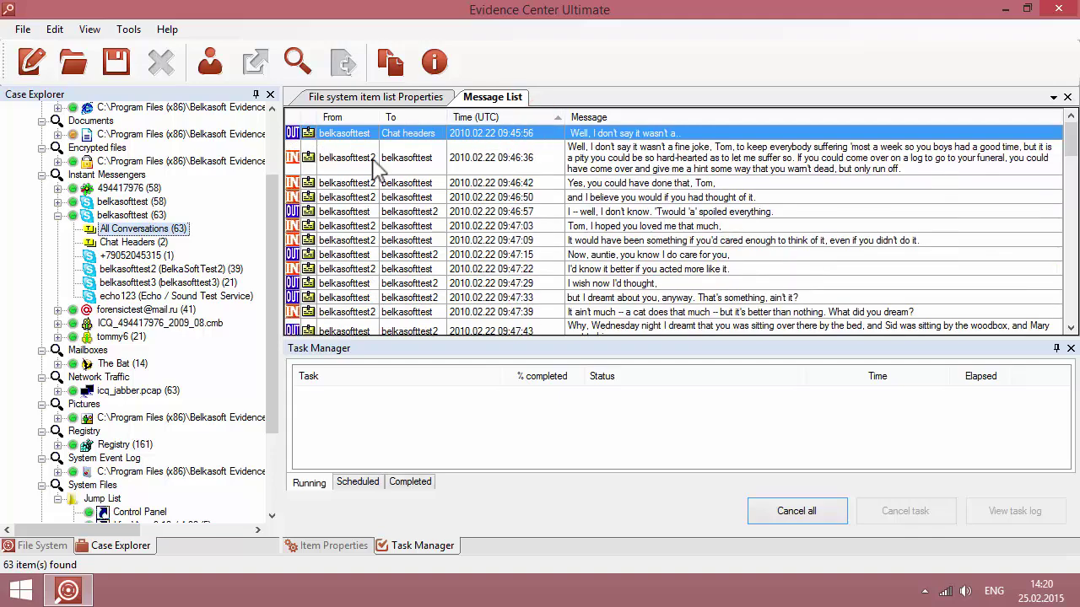
left_click(123, 216)
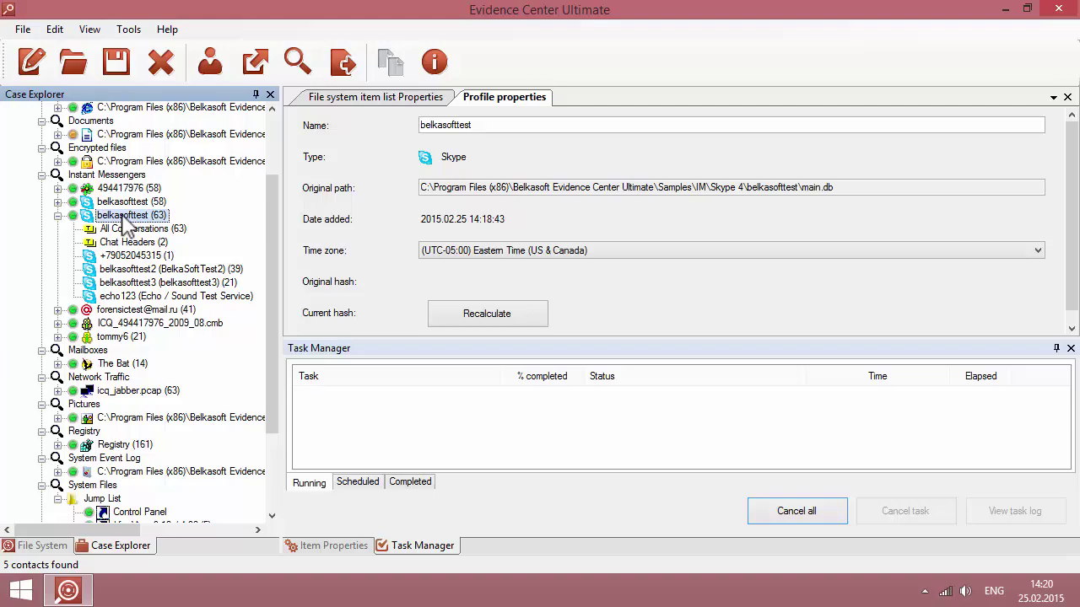
Generate a PDF report of belkasofttest into C:\Temp with Open report when done checked.
left_click(348, 62)
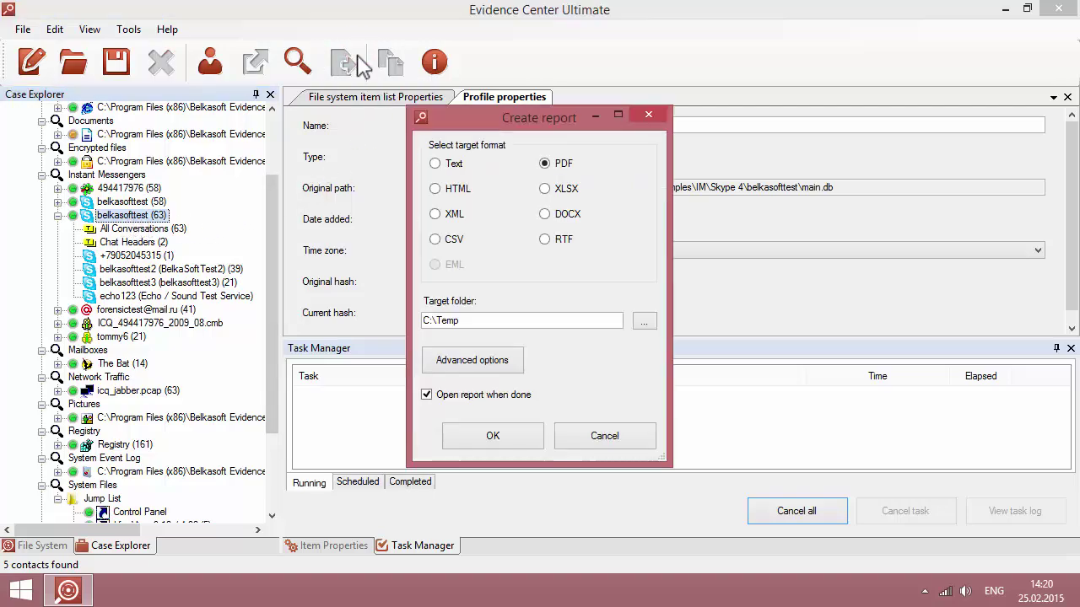
left_click(499, 319)
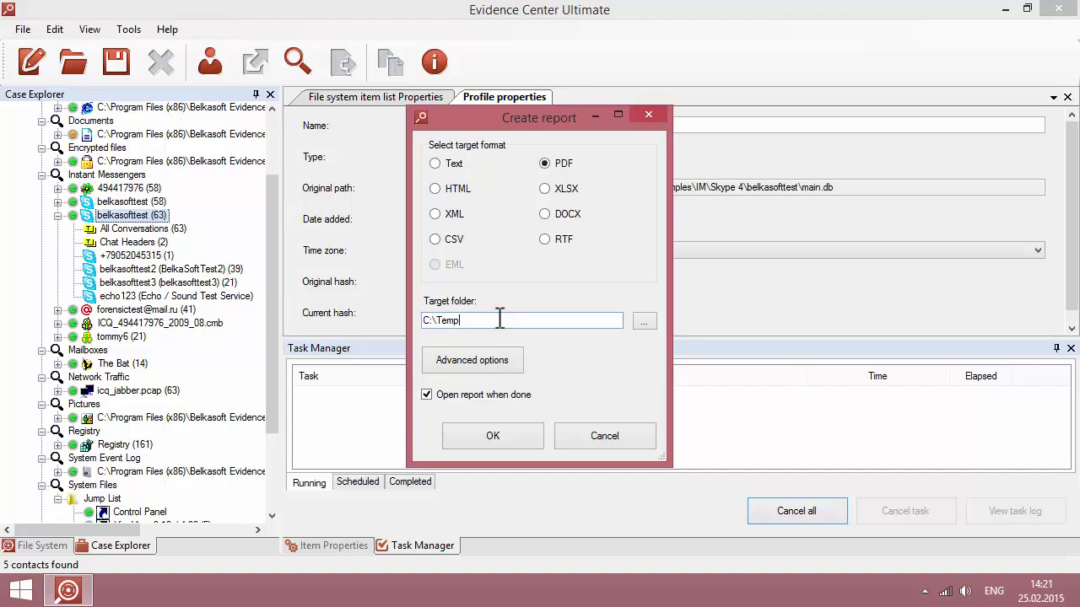
left_click(528, 434)
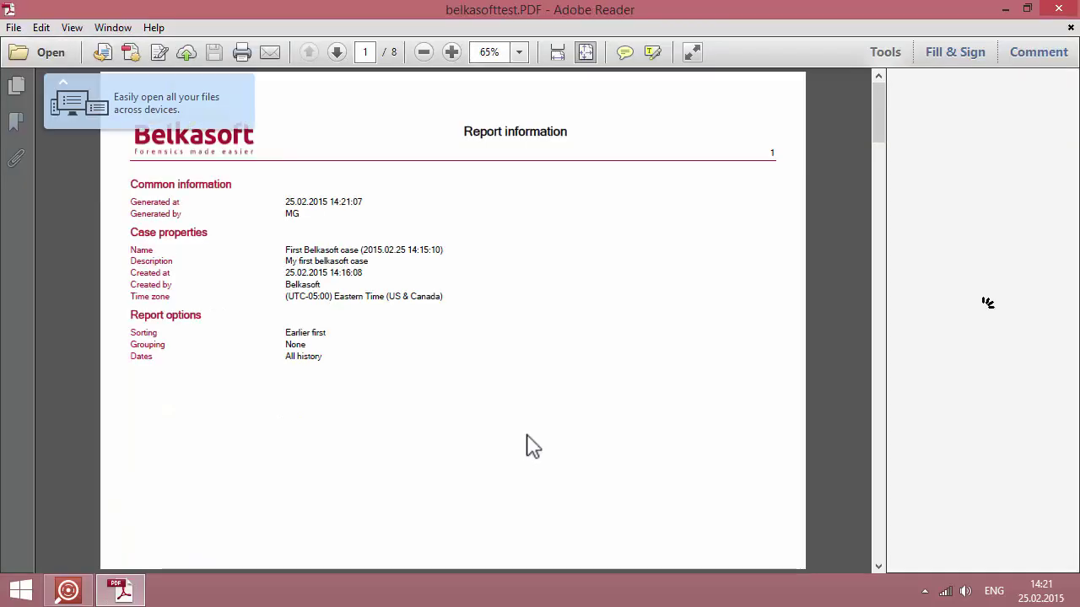
Scroll through belkasofttest.PDF from page 1 to the final page 8 of Skype call records.
scroll(533, 447, "down", 2)
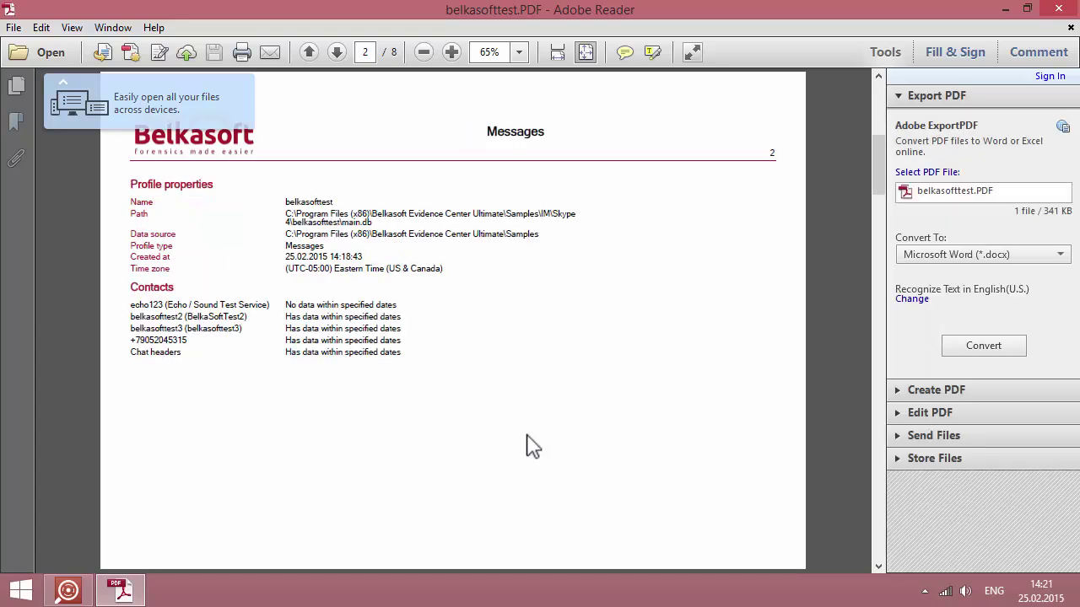
scroll(534, 447, "down", 2)
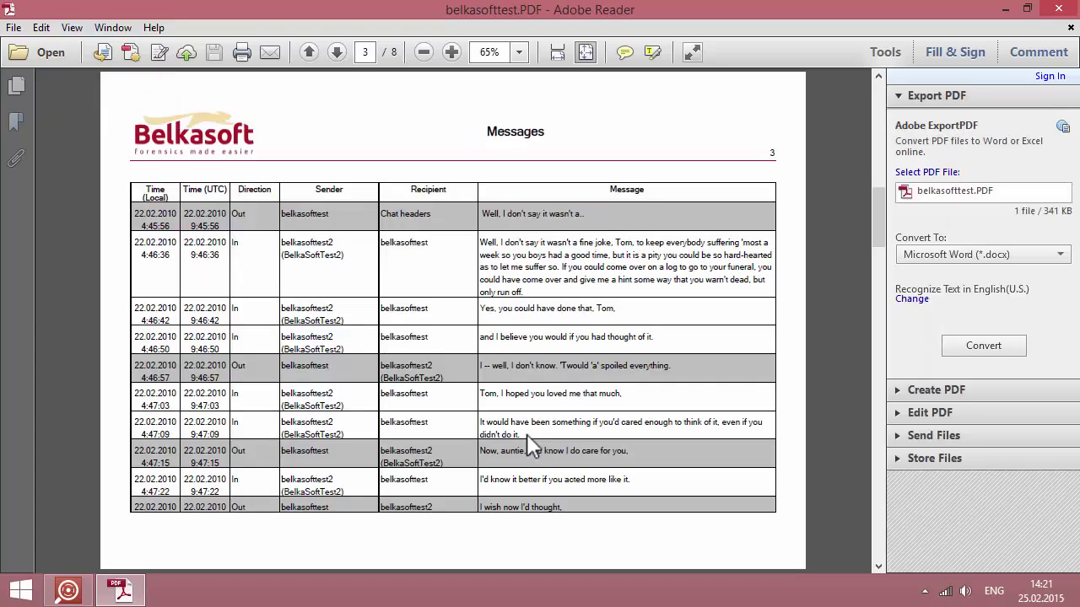
scroll(533, 447, "down", 2)
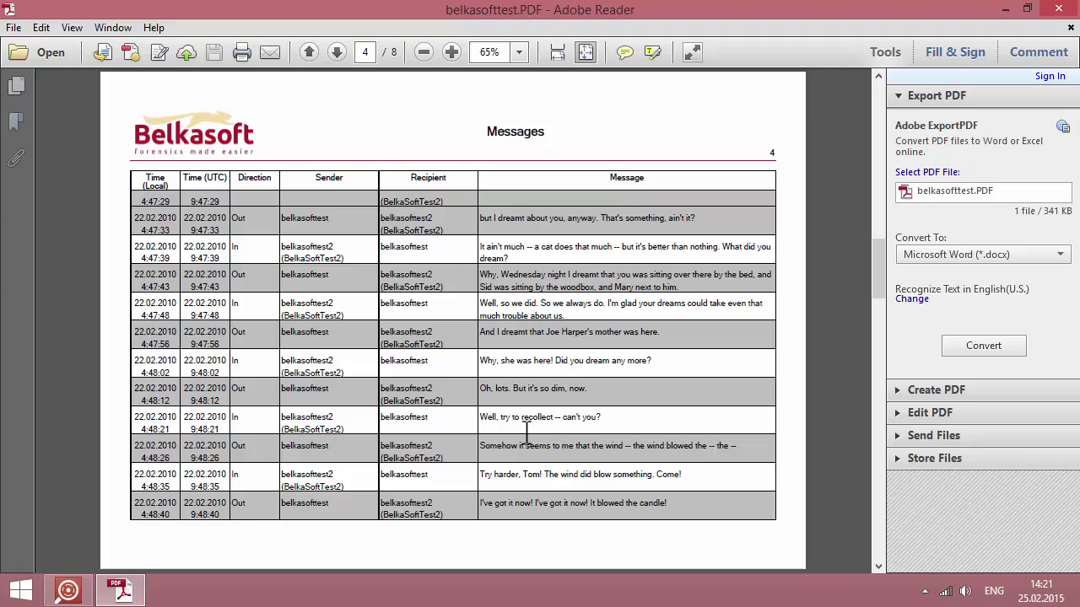
scroll(528, 434, "down", 2)
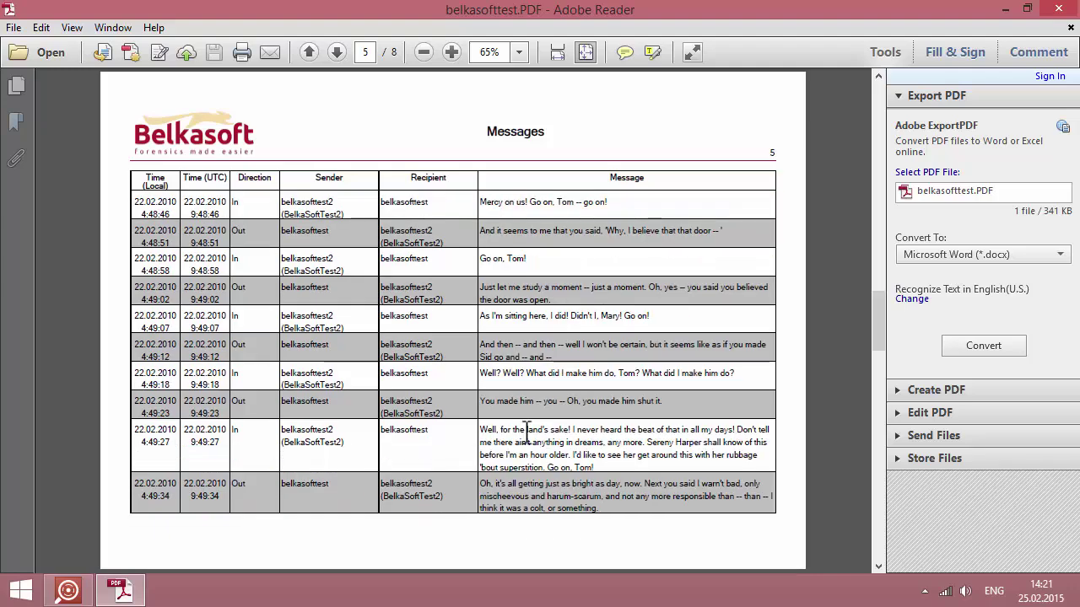
scroll(527, 432, "down", 2)
scroll(526, 432, "down", 2)
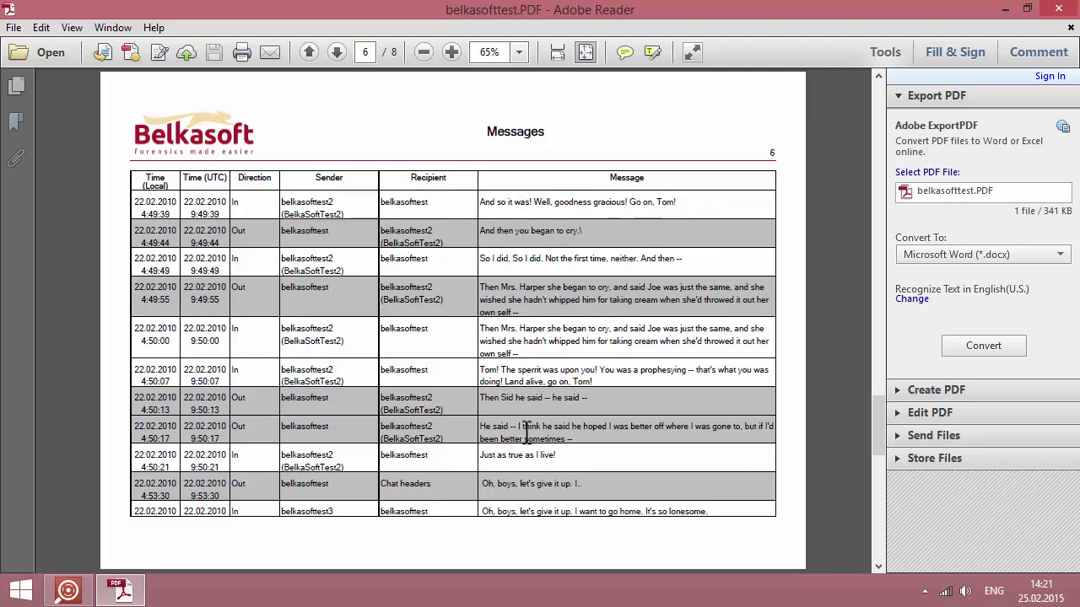
scroll(527, 432, "down", 2)
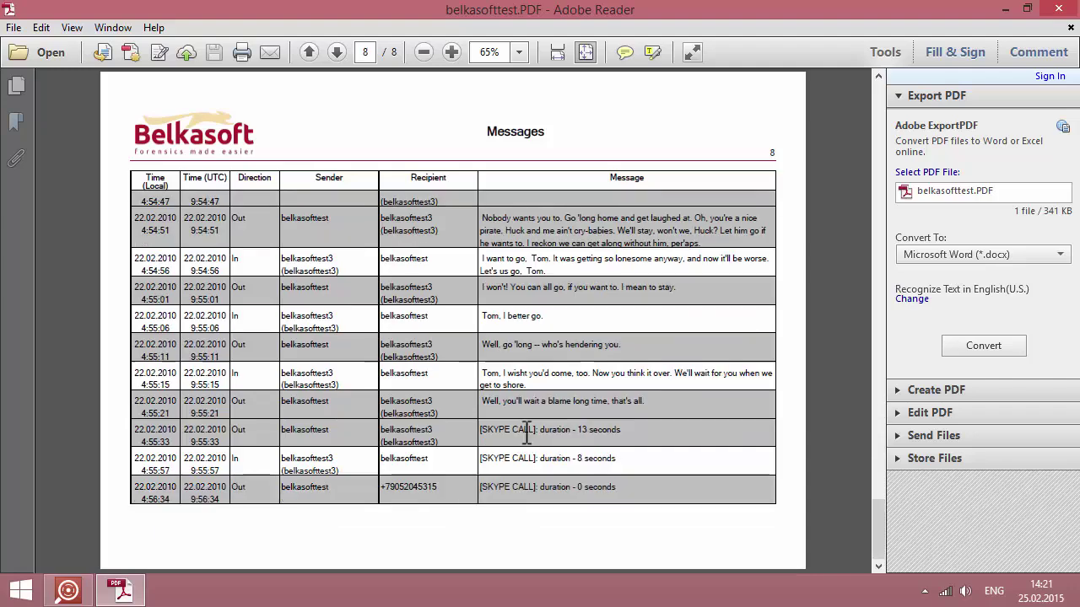